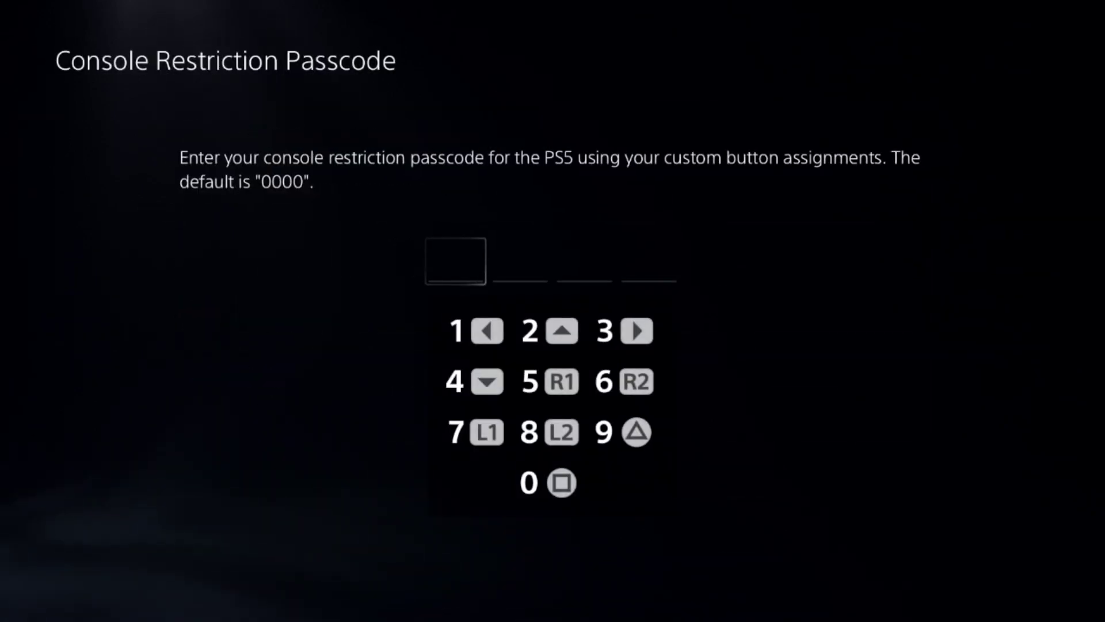
Step: Finish the restriction passcode, review Temporarily Disable Console Restrictions, and return to Settings
key(0)
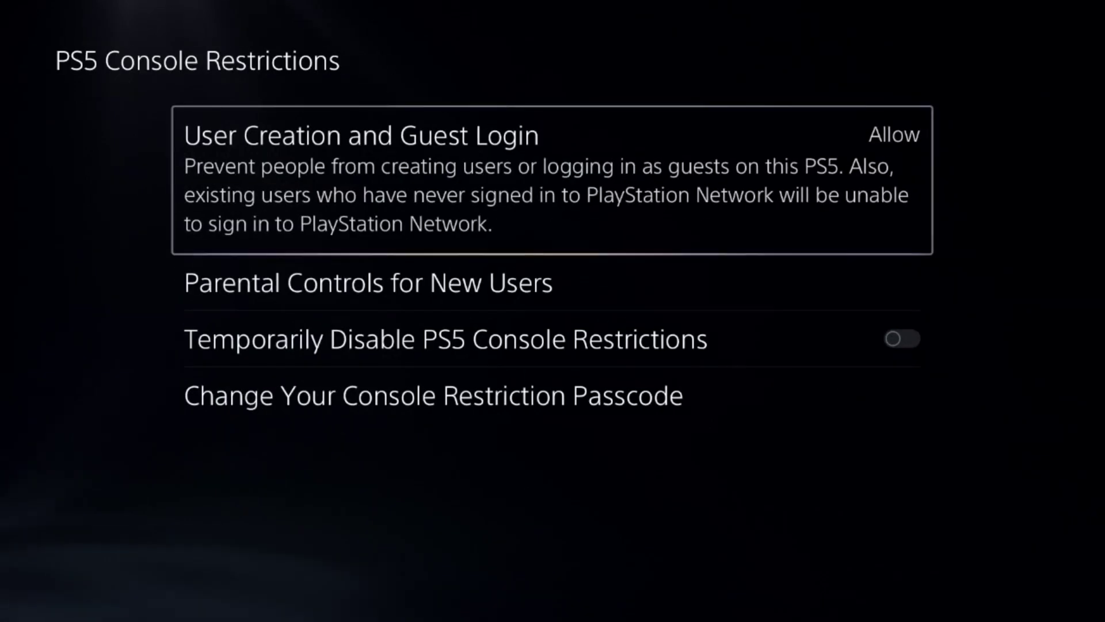
key(Down)
key(Down)
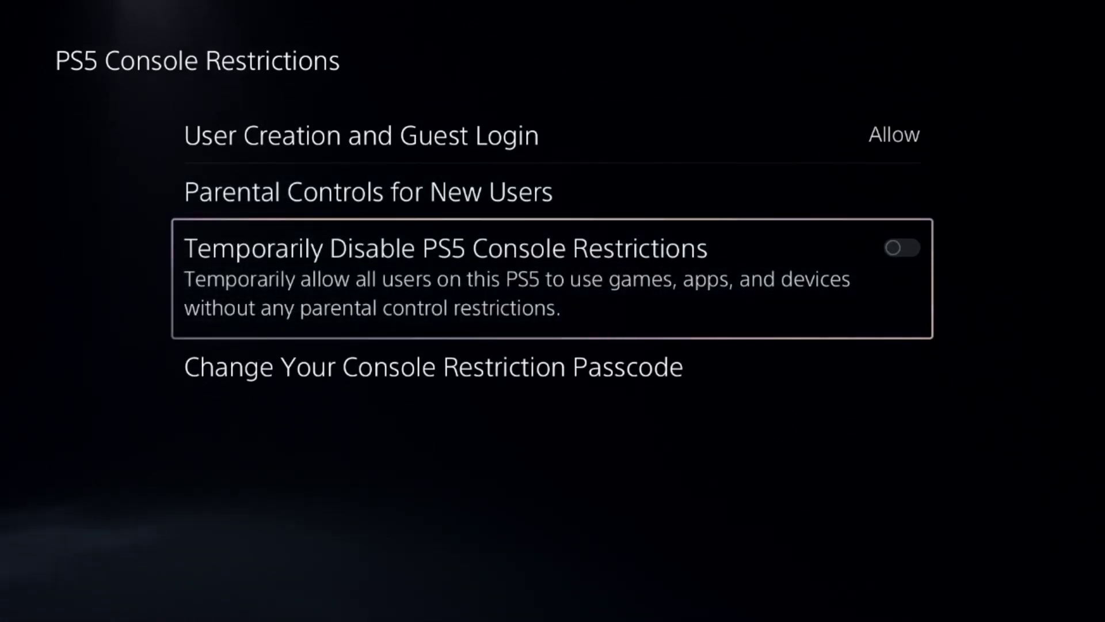
key(Escape)
key(Escape)
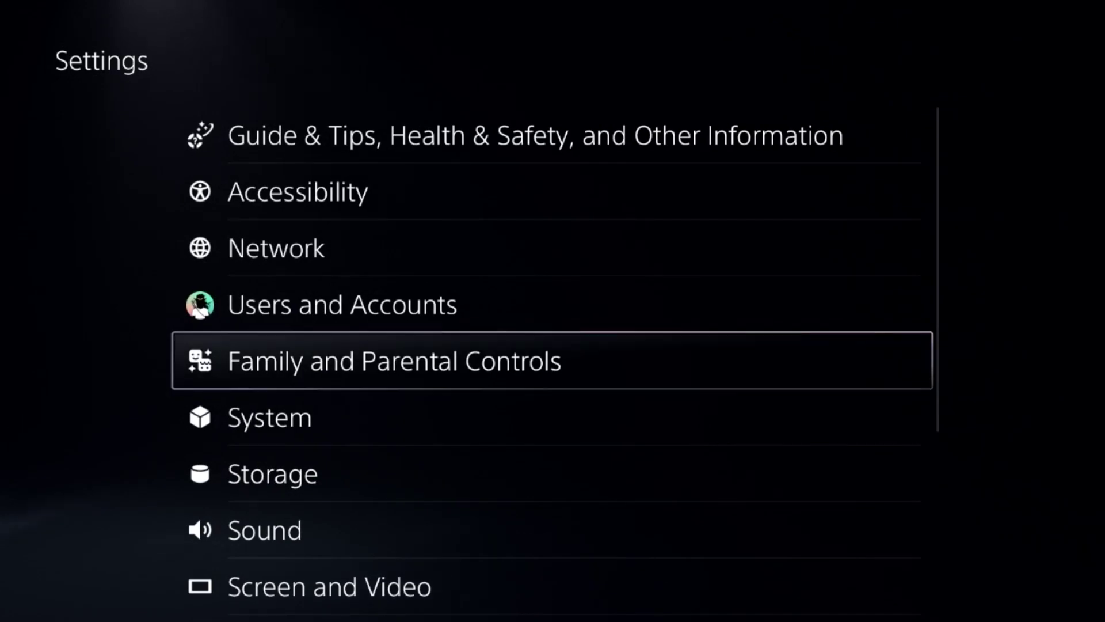
Step: Open Network settings and look over the Set Up Internet Connection page
key(Up)
key(Up)
key(Return)
key(Down)
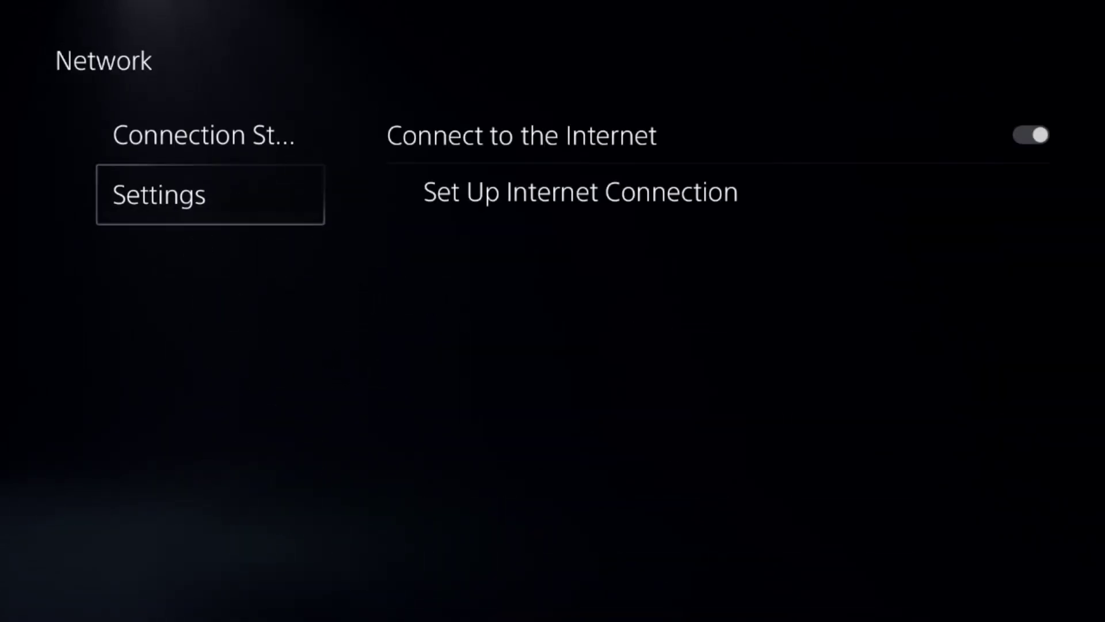
key(Return)
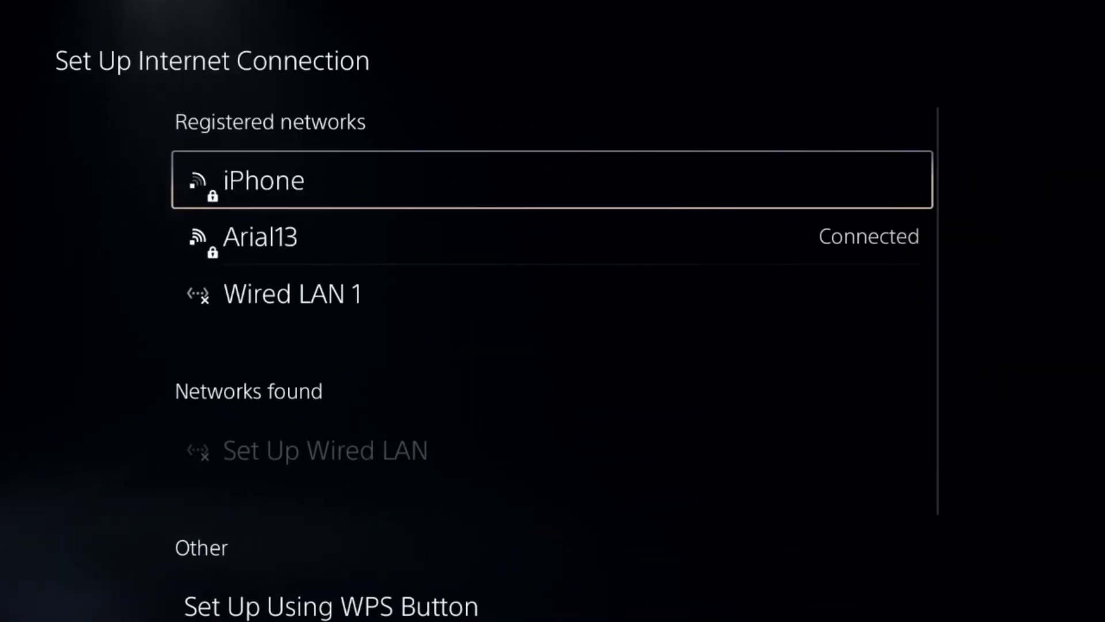
key(Escape)
Step: View PlayStation Network Status under Connection Status, then return to the Settings list
key(Left)
key(Up)
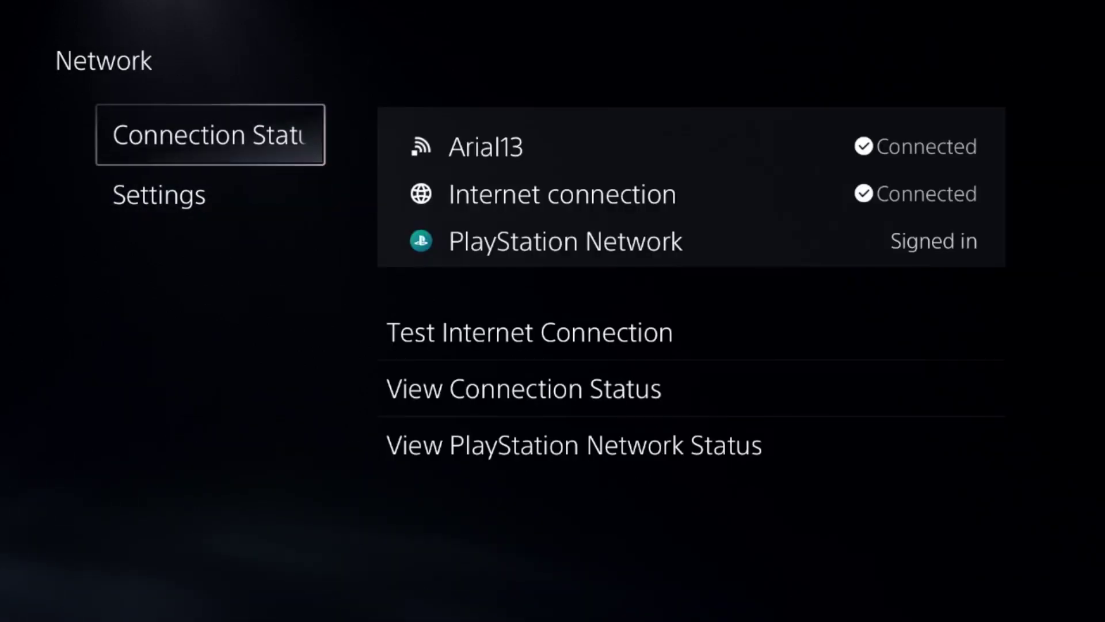
key(Return)
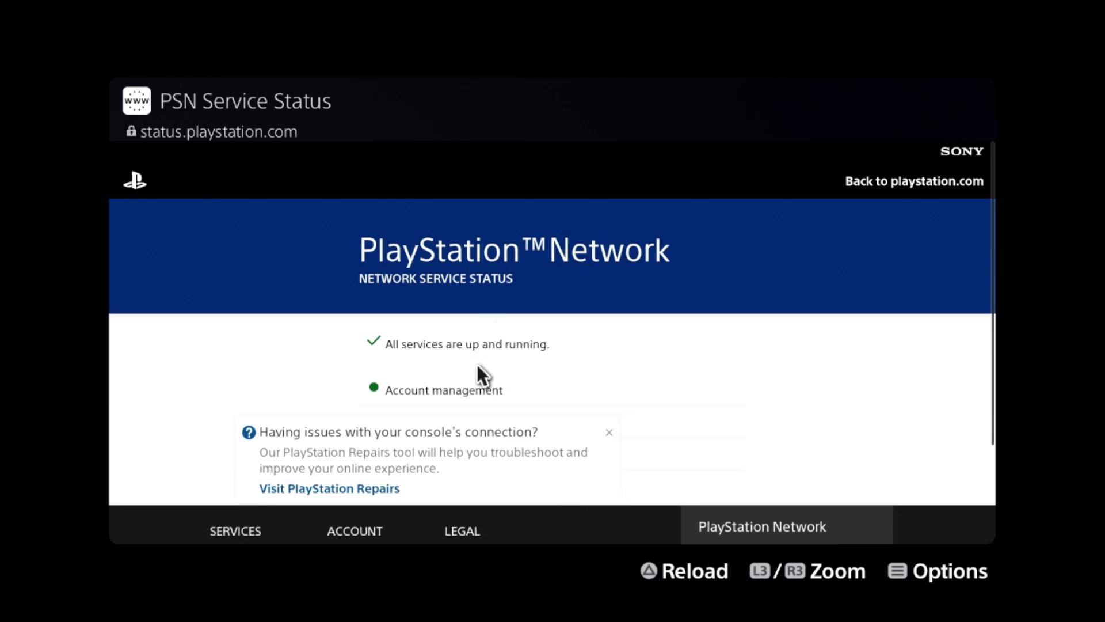
key(Escape)
key(Left)
key(Escape)
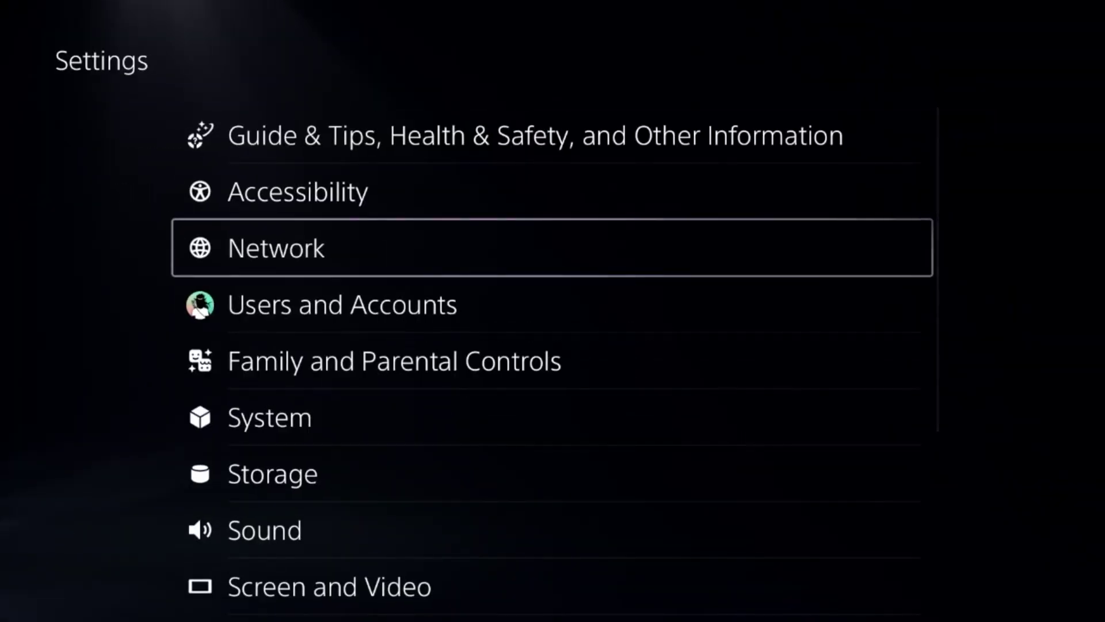
Step: Open Advanced Settings for the Arial13 Wi-Fi connection
key(Return)
key(Down)
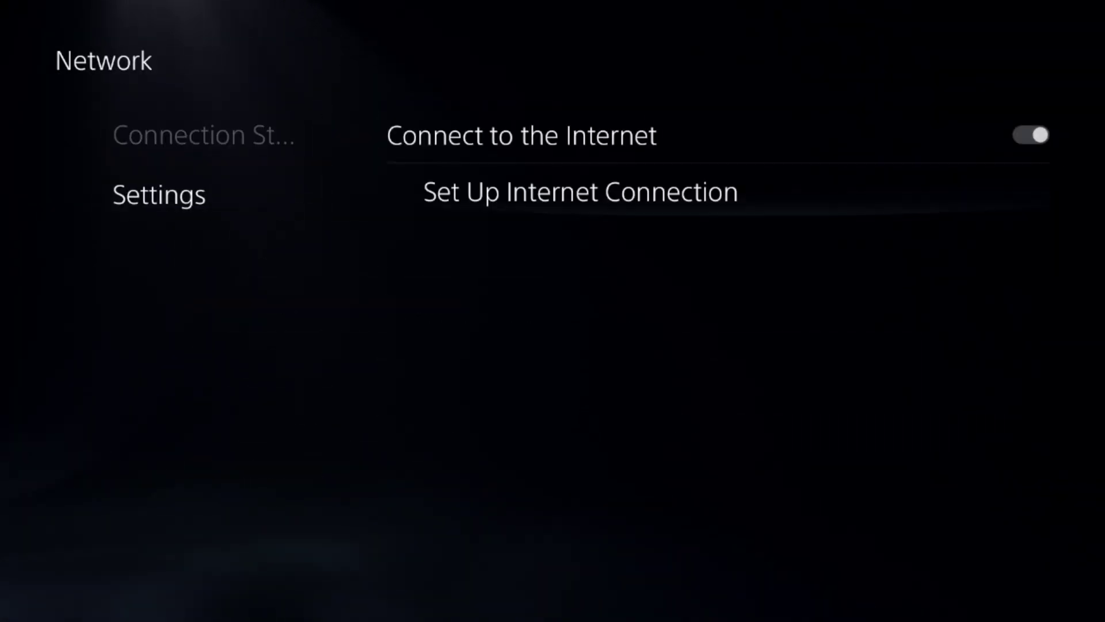
key(Return)
key(Down)
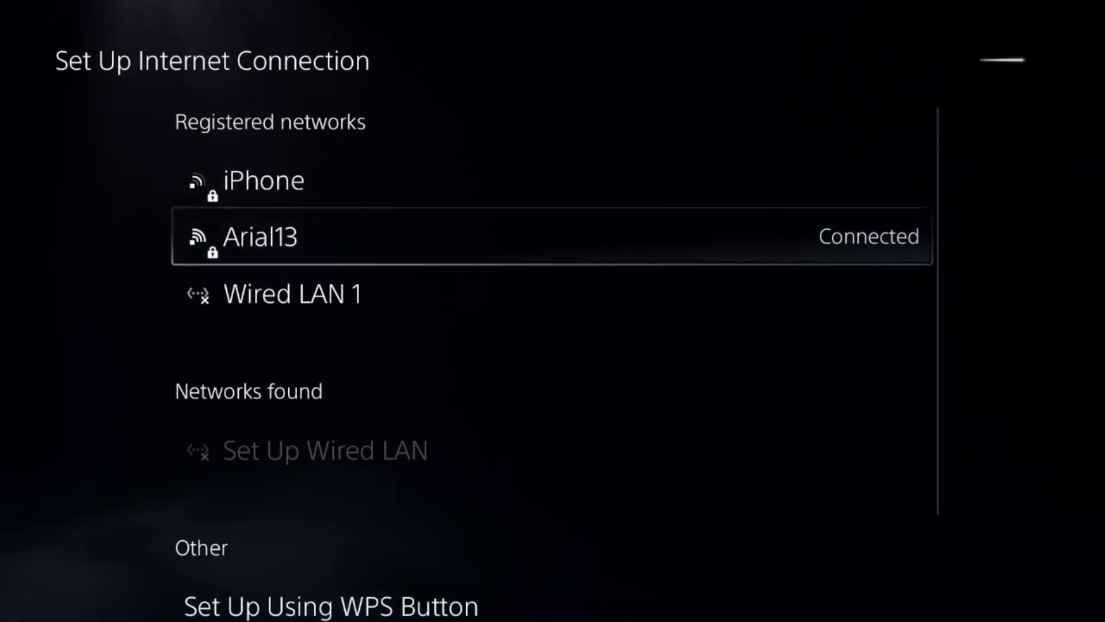
key(Menu)
key(Return)
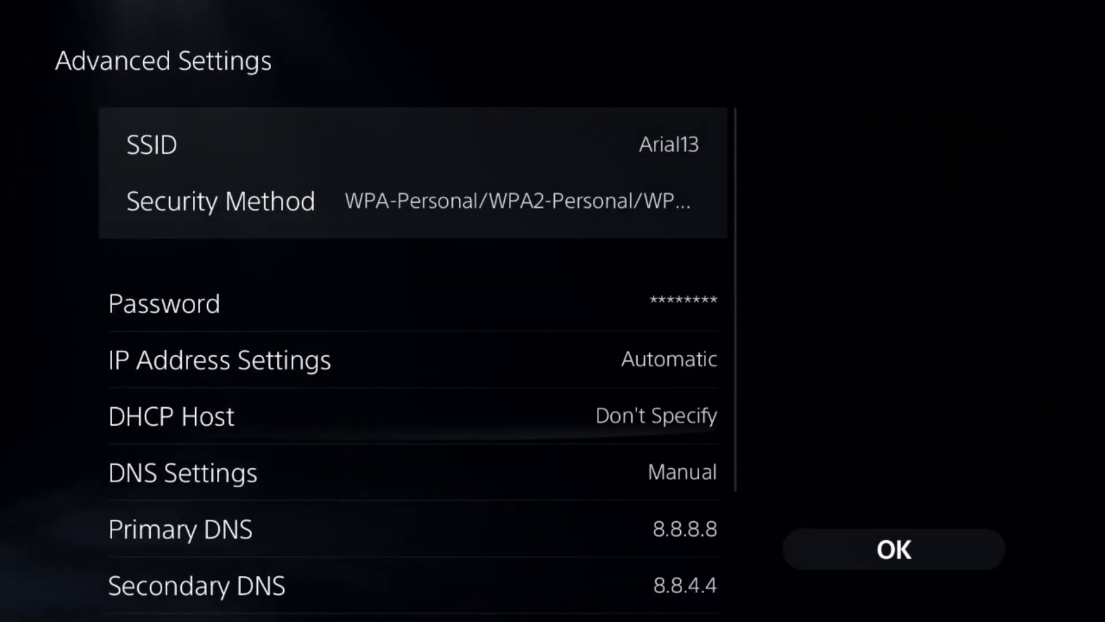
Step: Set DNS to Manual with primary 8.8.8.8 and secondary 8.8.4.4, and save
key(Down)
key(Return)
key(Return)
key(Down)
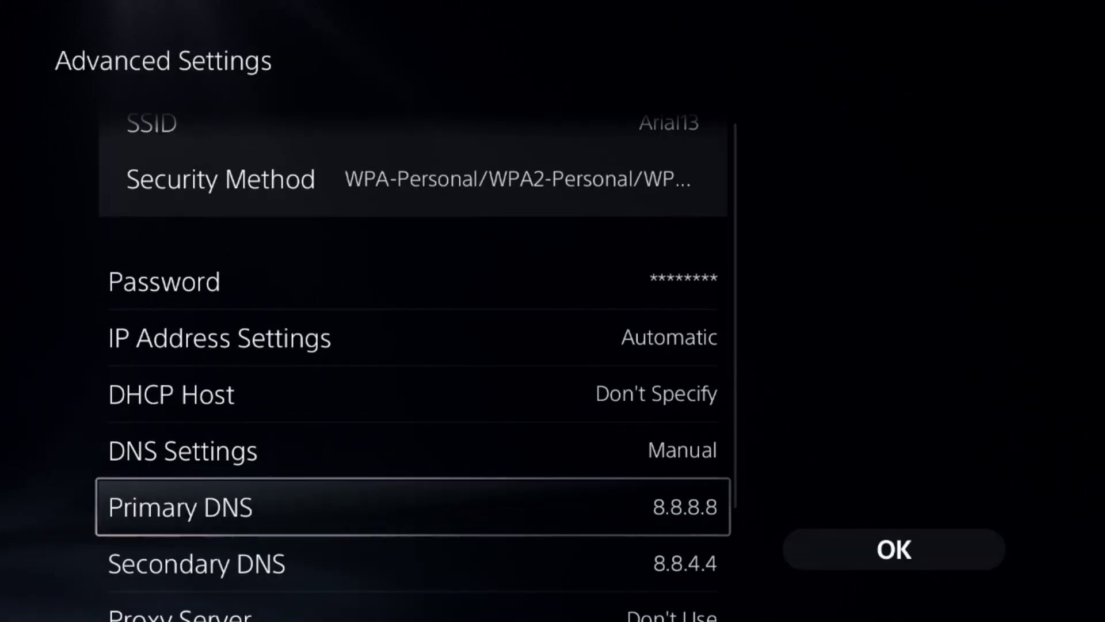
key(Return)
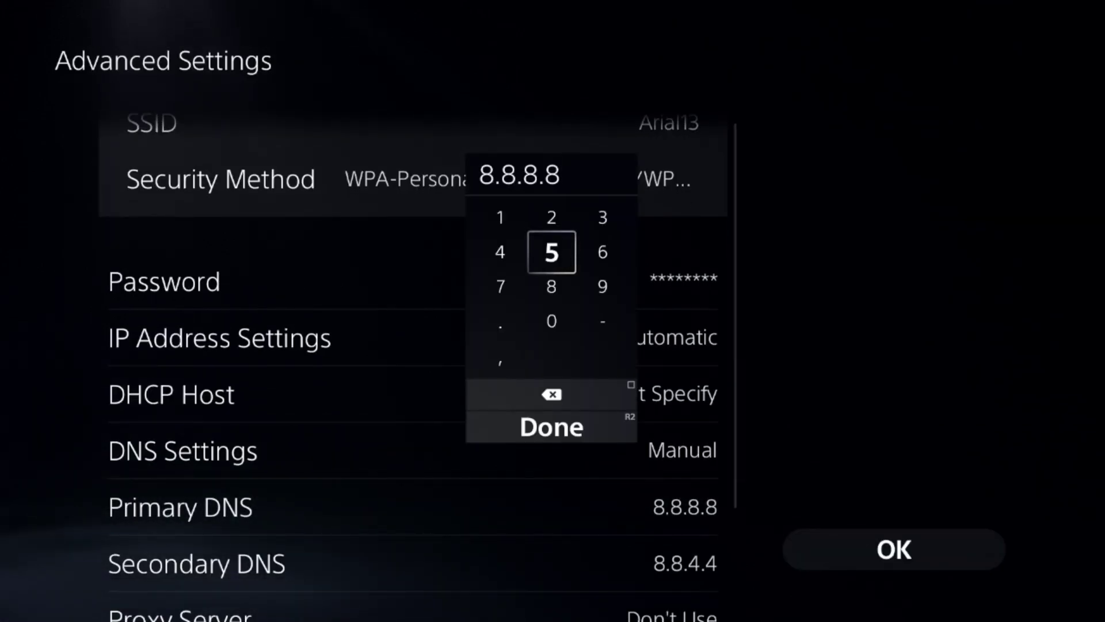
key(Return)
key(Down)
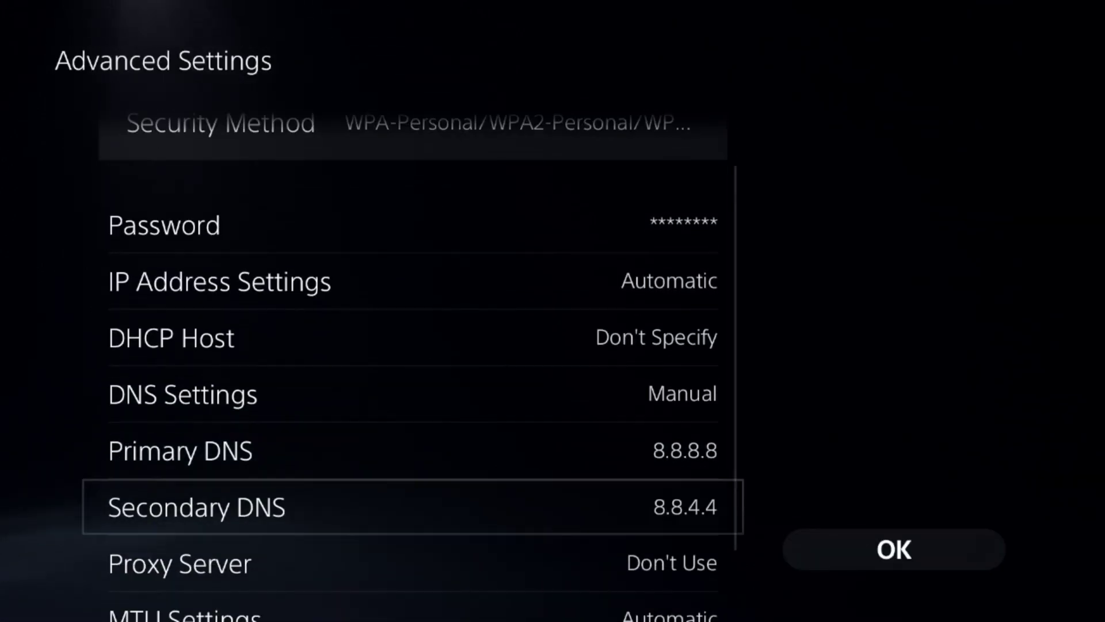
key(Return)
key(Return)
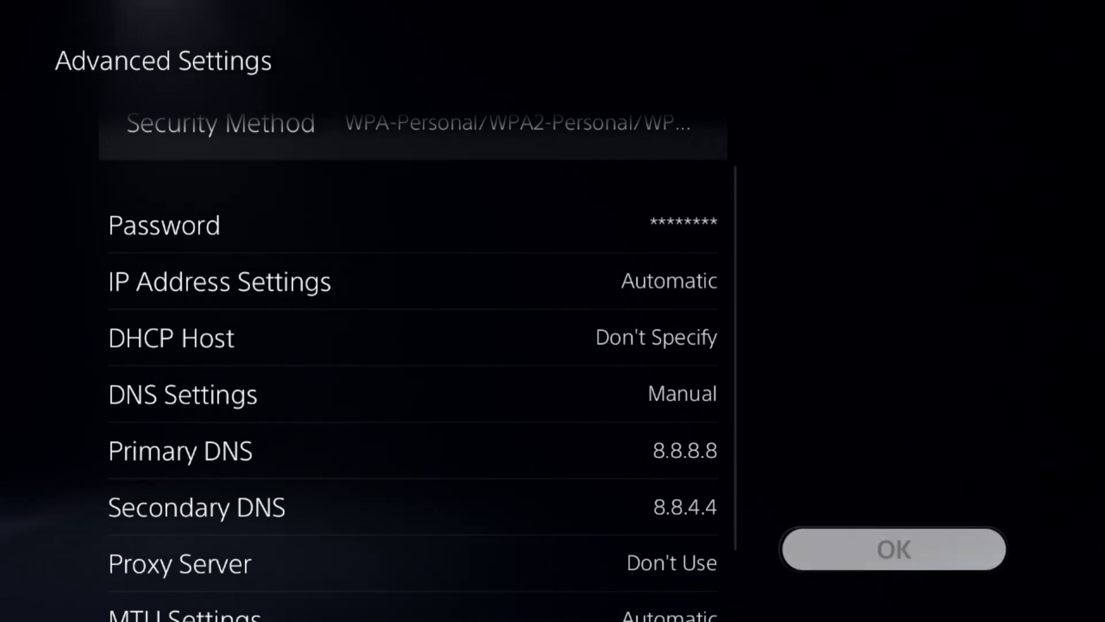
key(Return)
key(Escape)
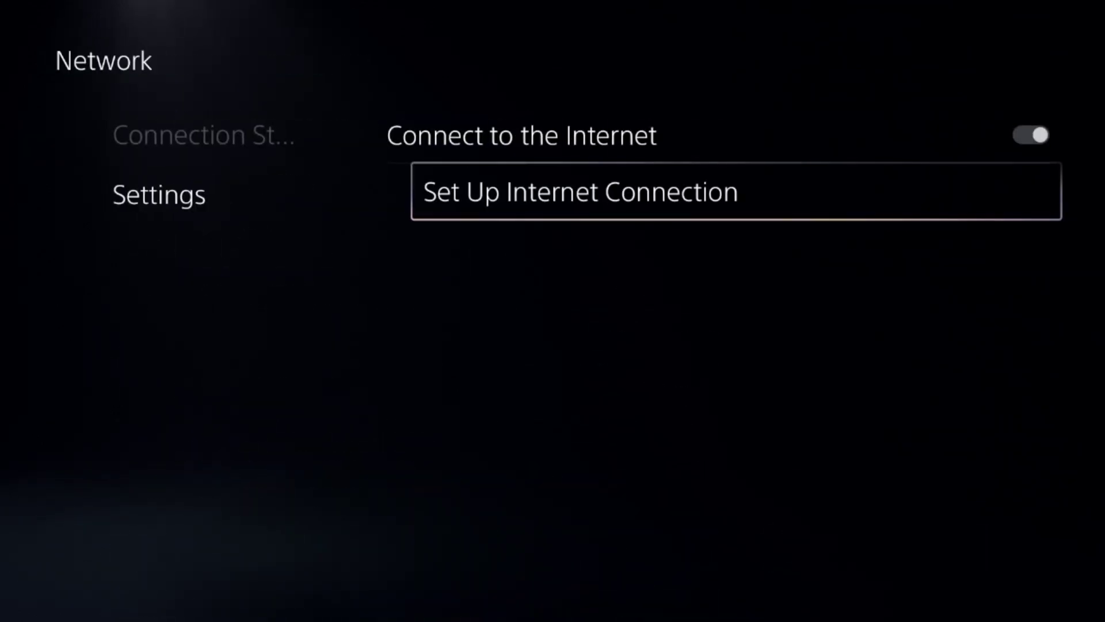
Step: Go to Users and Accounts > Other > Restore Licenses
key(Escape)
key(Down)
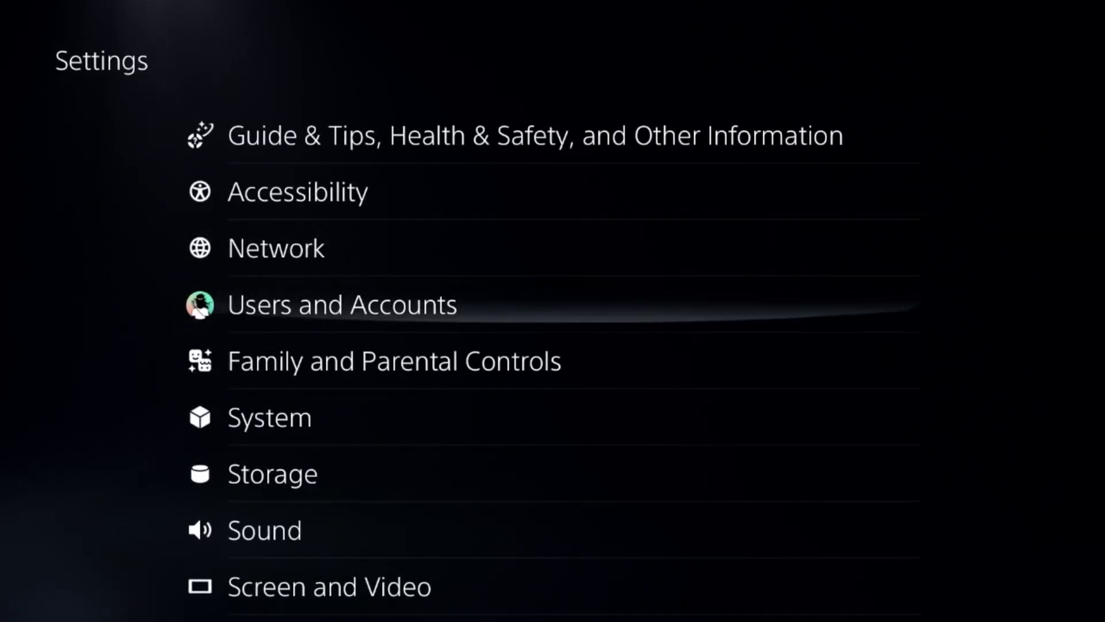
key(Down)
key(Up)
key(Return)
key(Down)
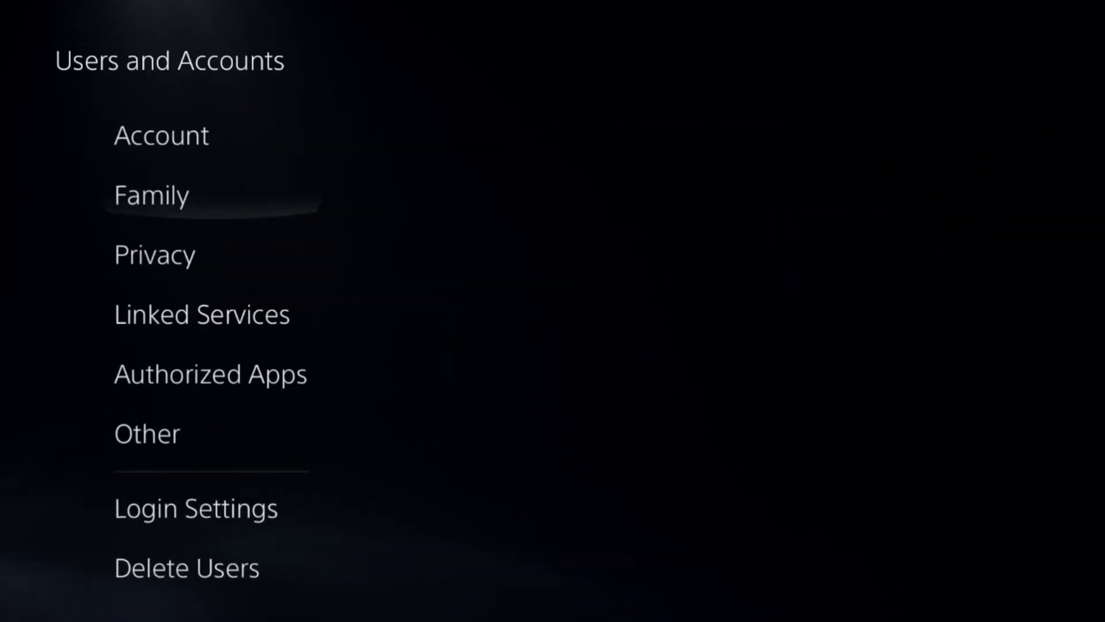
key(Down)
key(Down)
key(Right)
key(Down)
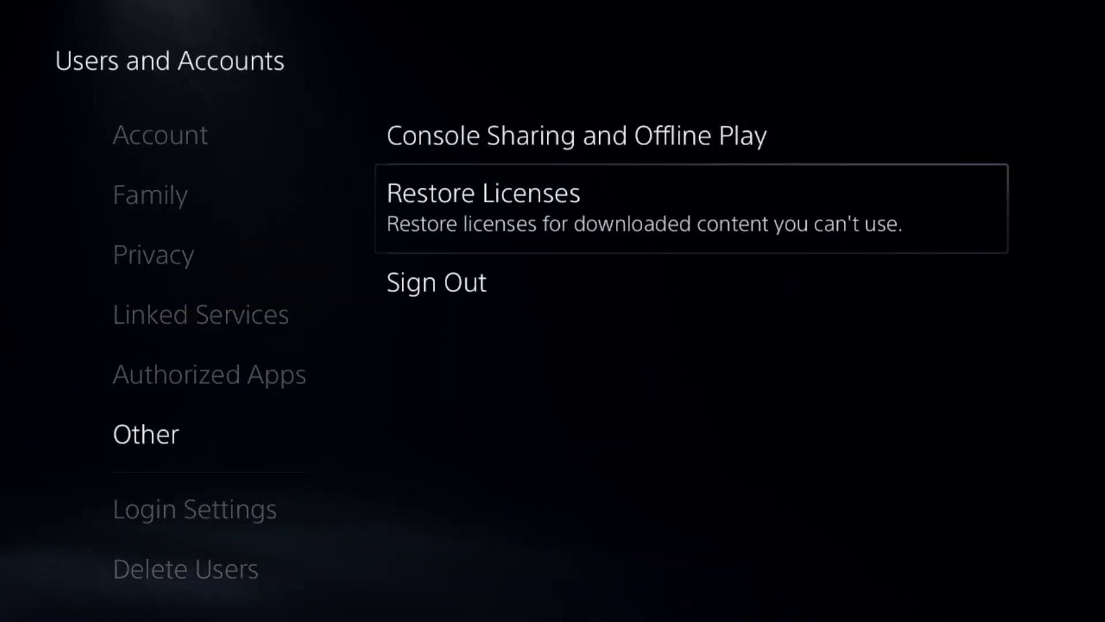
key(Return)
Step: Check Fortnite, Roblox and Prince of Persia, run Restore, and acknowledge completion
key(Return)
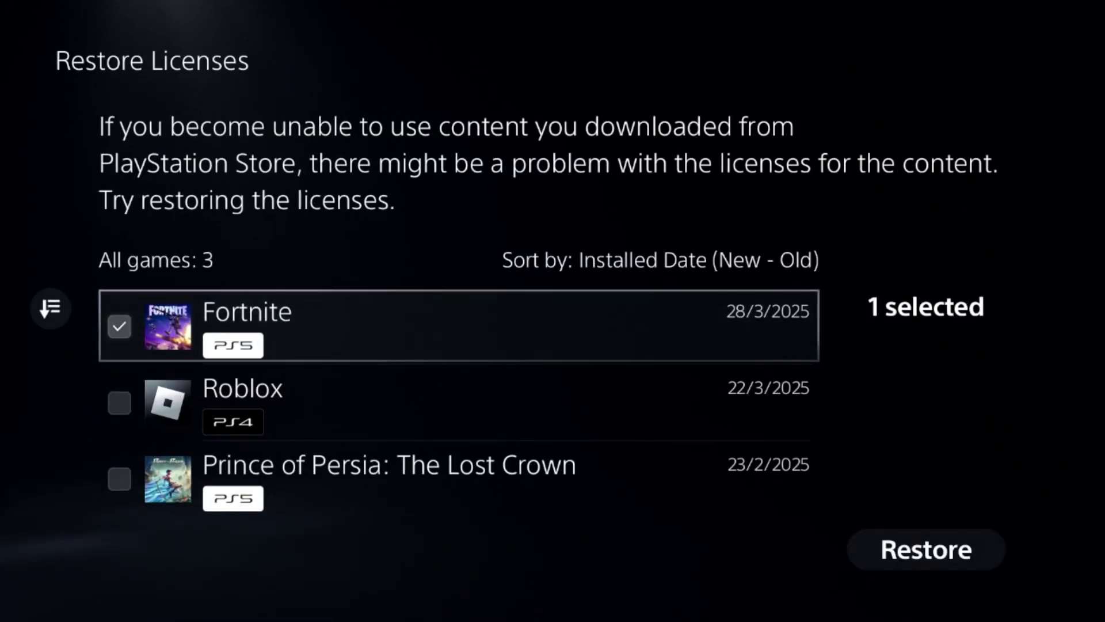
key(Down)
key(Return)
key(Down)
key(Return)
key(Down)
key(Return)
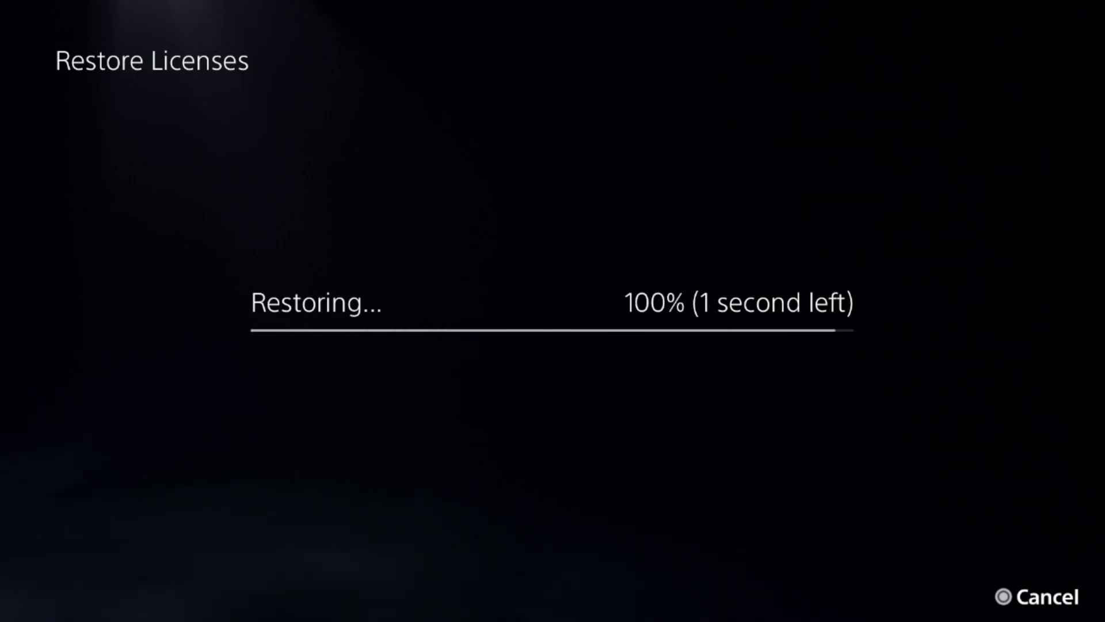
key(Return)
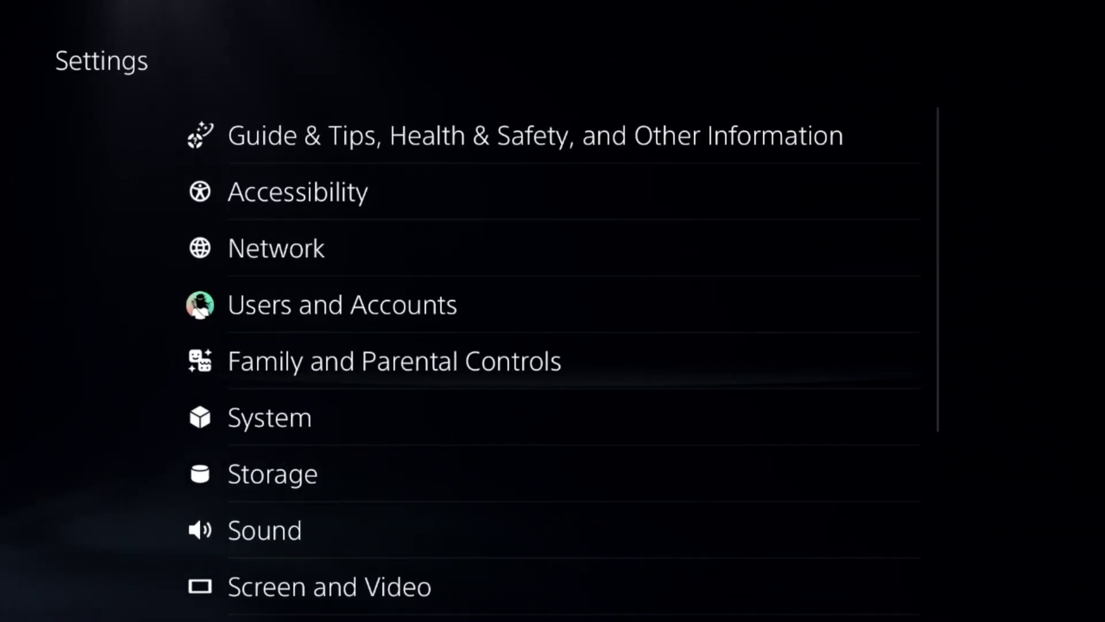
Step: Open Screen and Video output settings and keep Resolution on Automatic
key(Down)
key(Down)
key(Down)
key(Down)
key(Return)
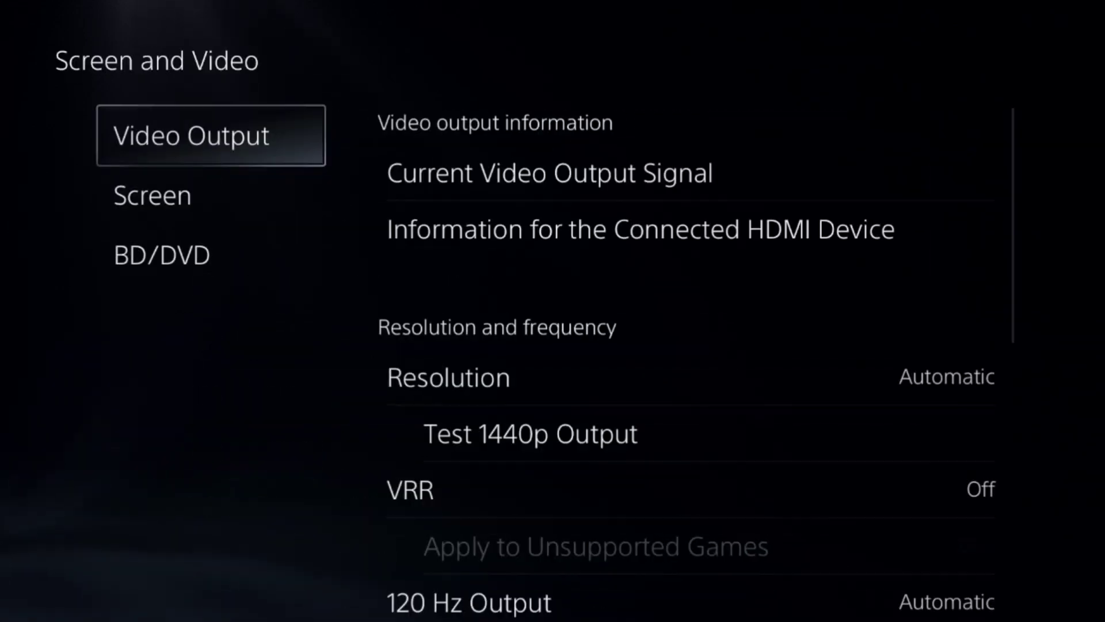
key(Down)
key(Down)
key(Down)
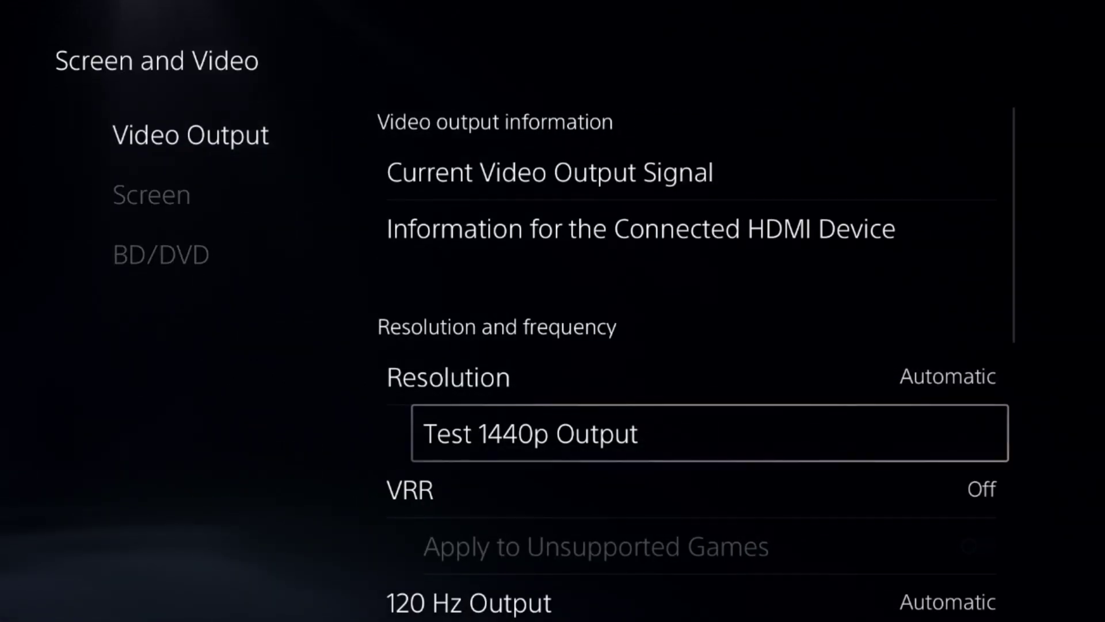
key(Up)
key(Return)
key(Return)
key(Down)
key(Down)
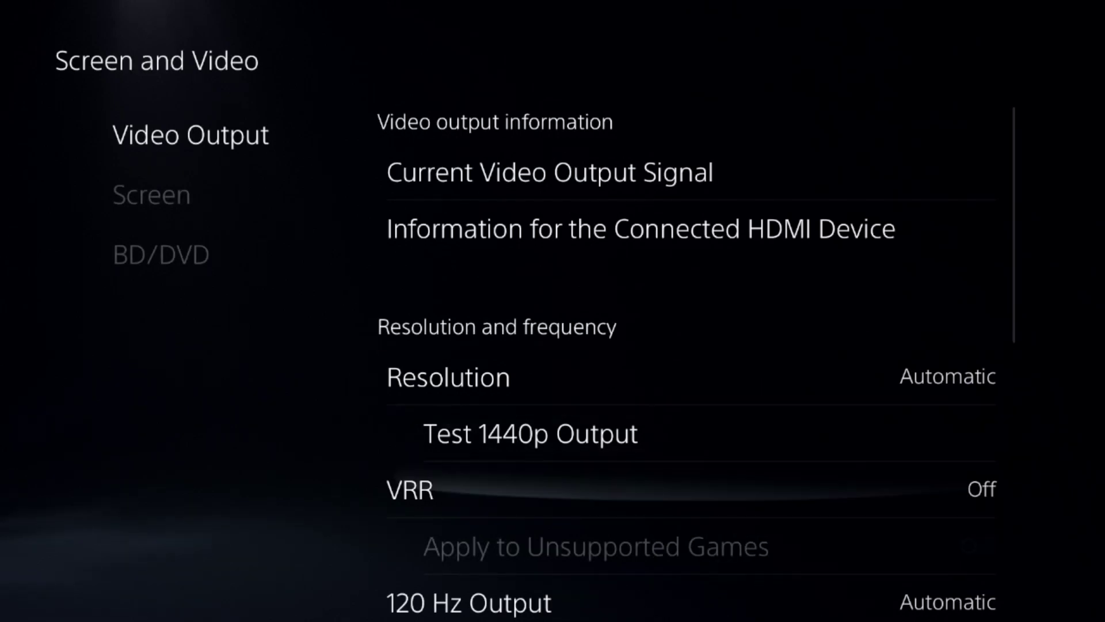
key(Down)
key(Down)
Step: Confirm VRR is off and keep 120 Hz Output on Automatic, then go back
key(Up)
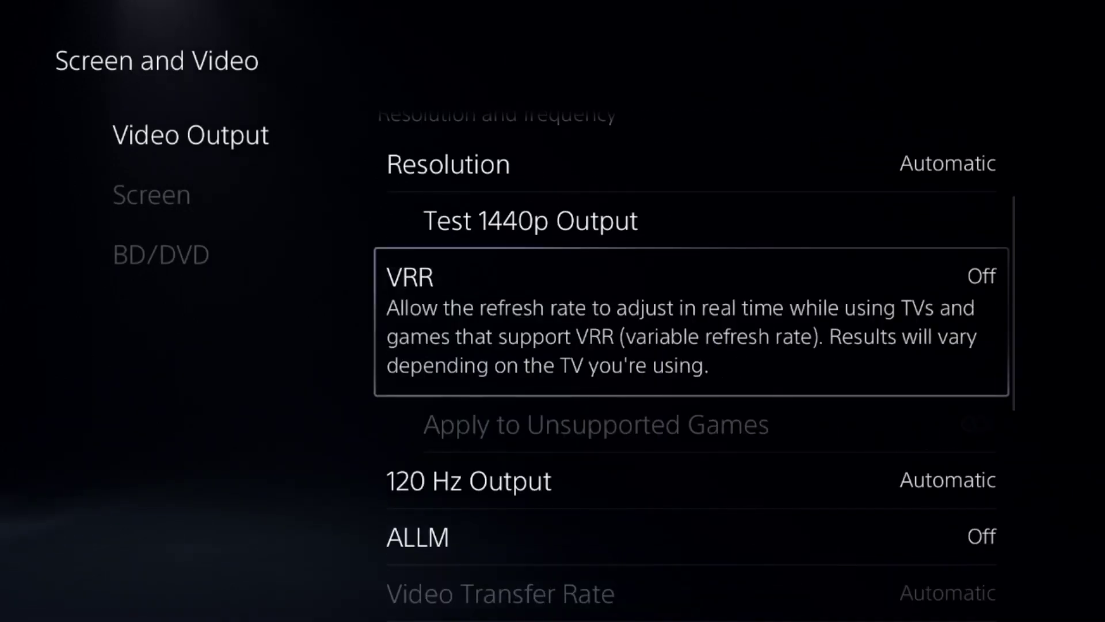
key(Down)
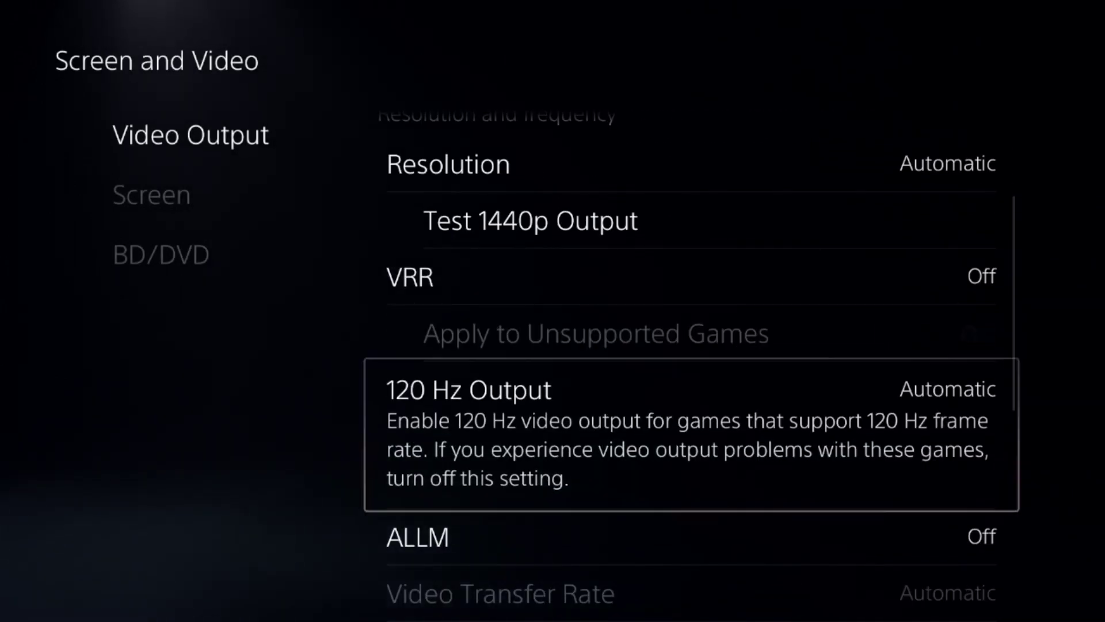
key(Return)
key(Return)
key(Down)
key(Down)
key(Down)
key(Down)
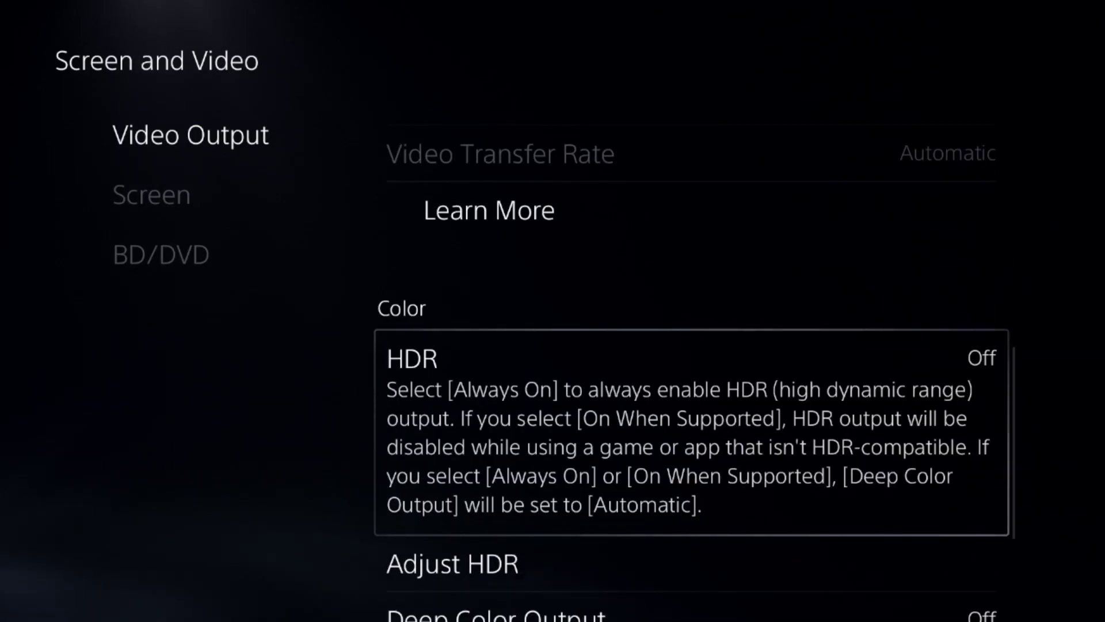
key(Down)
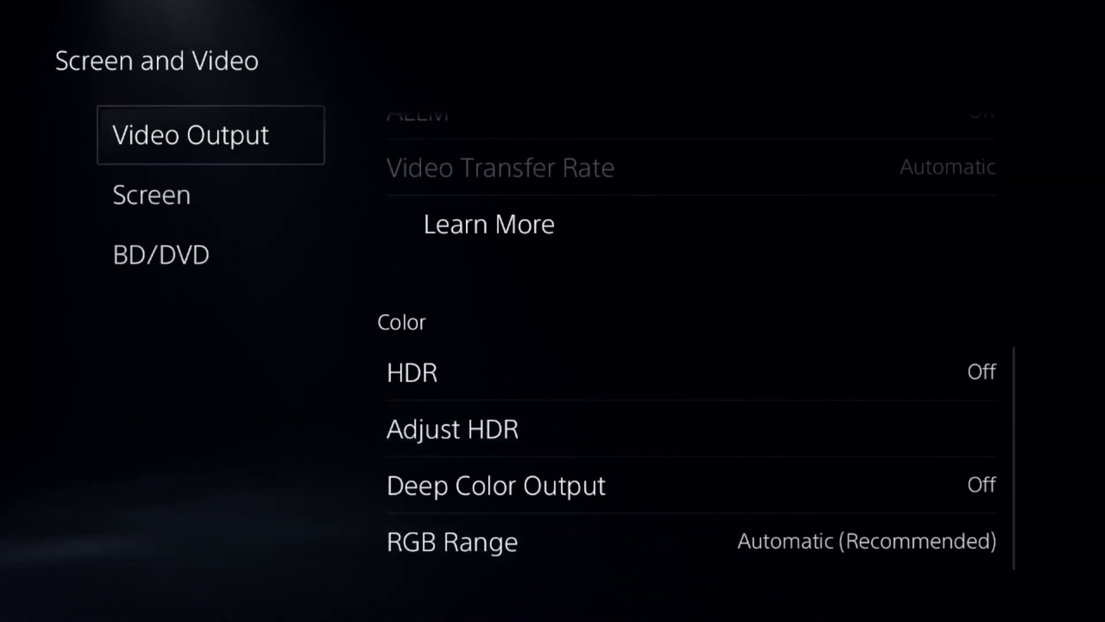
key(Escape)
Step: Open Accessibility display settings and review the Text Size and Bold Text options
key(Up)
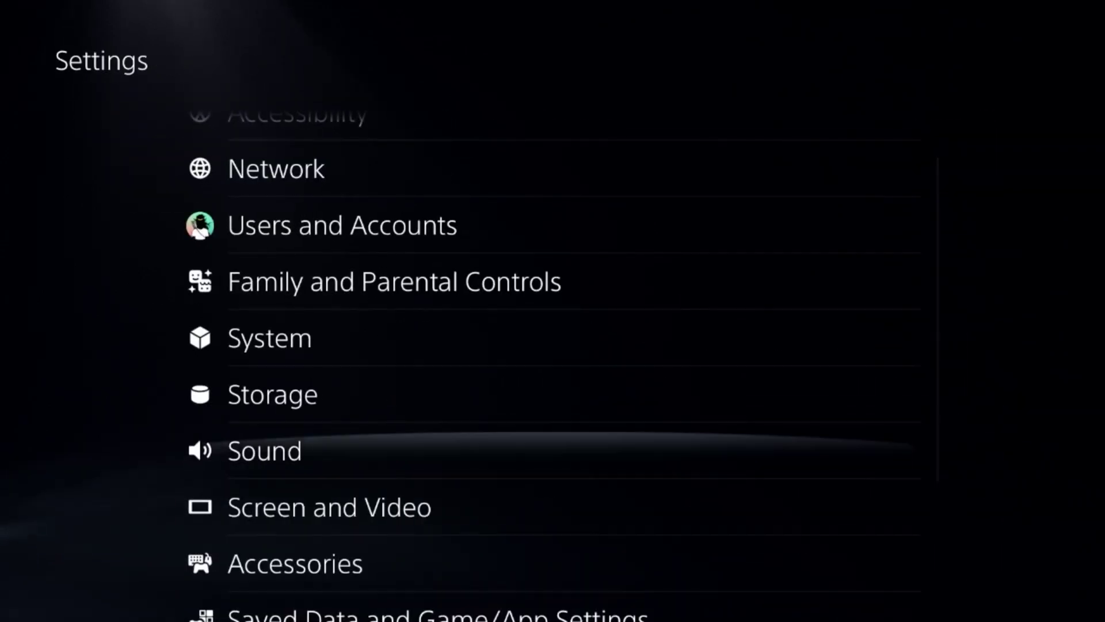
key(Up)
key(Up)
key(Up)
key(Up)
key(Up)
key(Up)
key(Return)
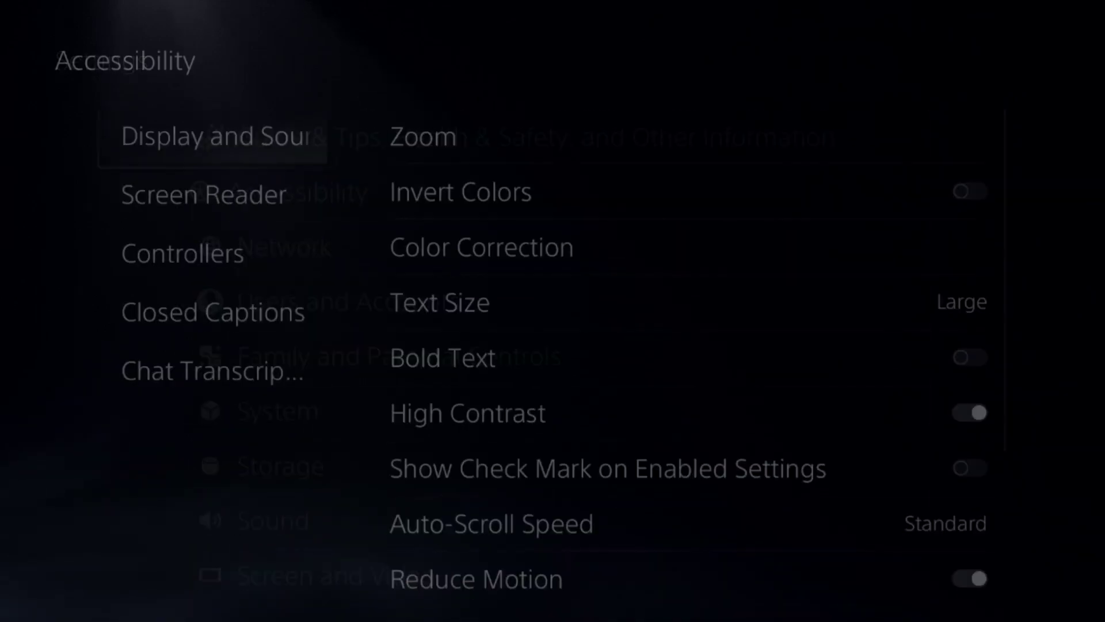
key(Down)
key(Down)
key(Down)
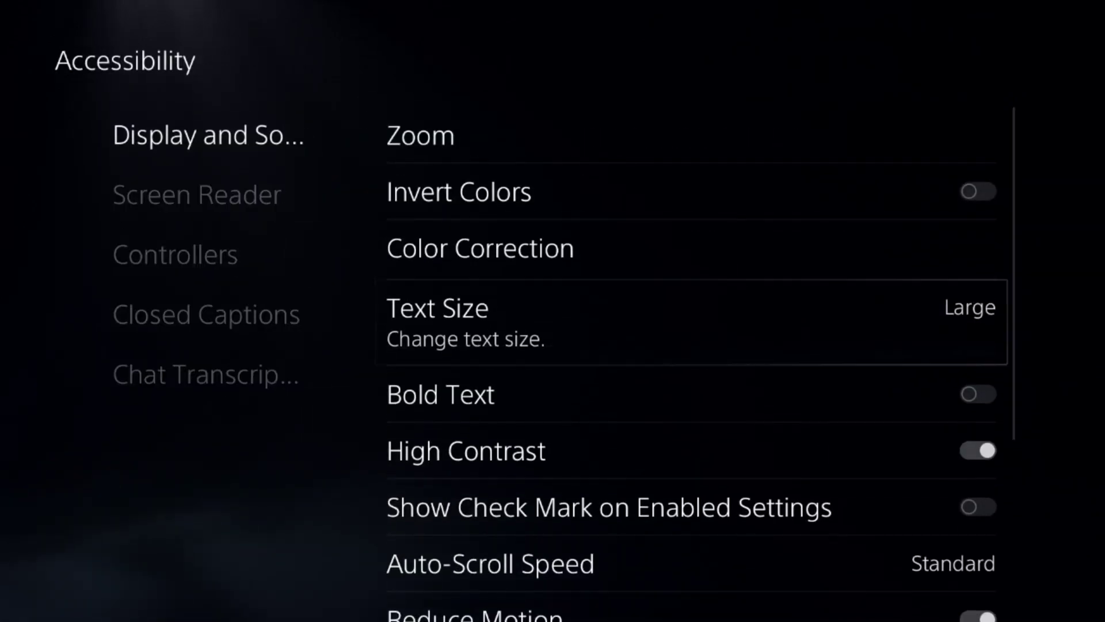
key(Down)
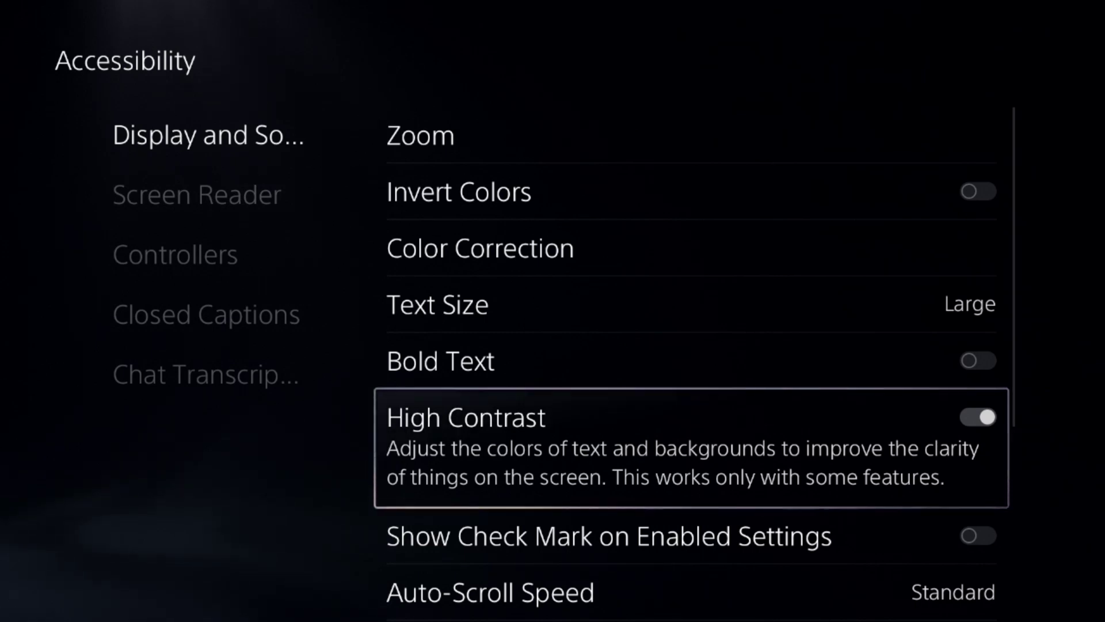
key(Up)
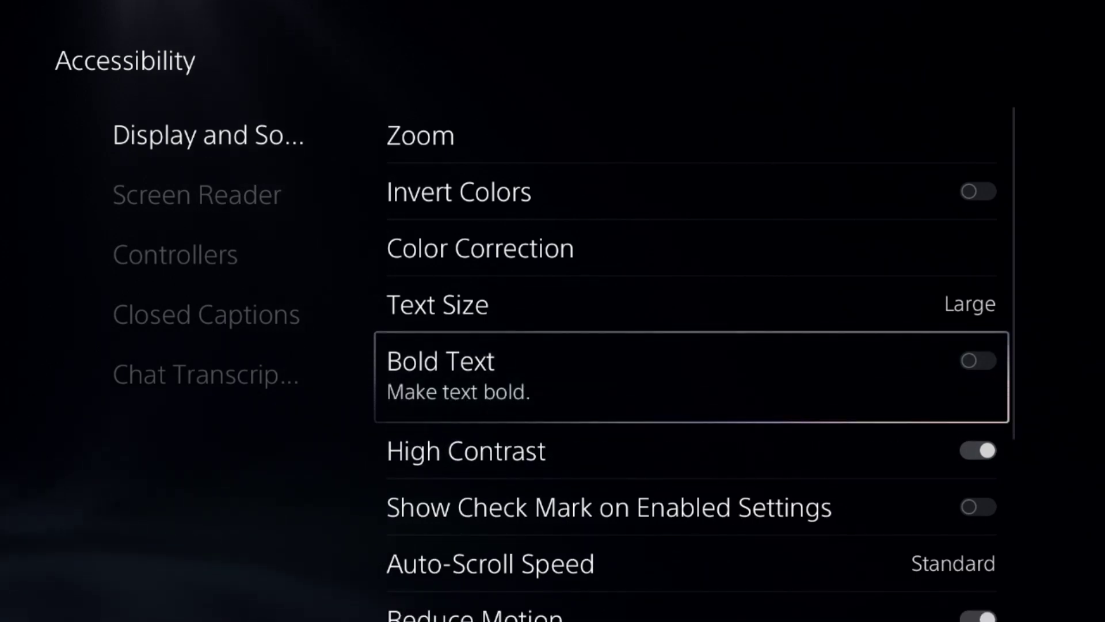
key(Up)
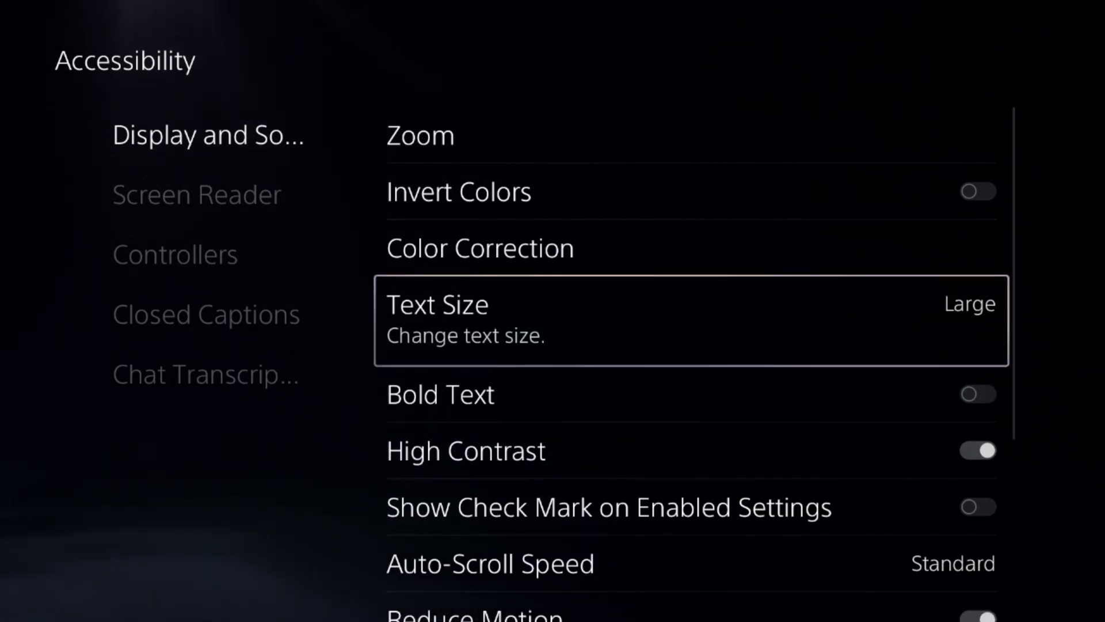
Step: Preview Standard text size, then reselect Large
key(Return)
key(Up)
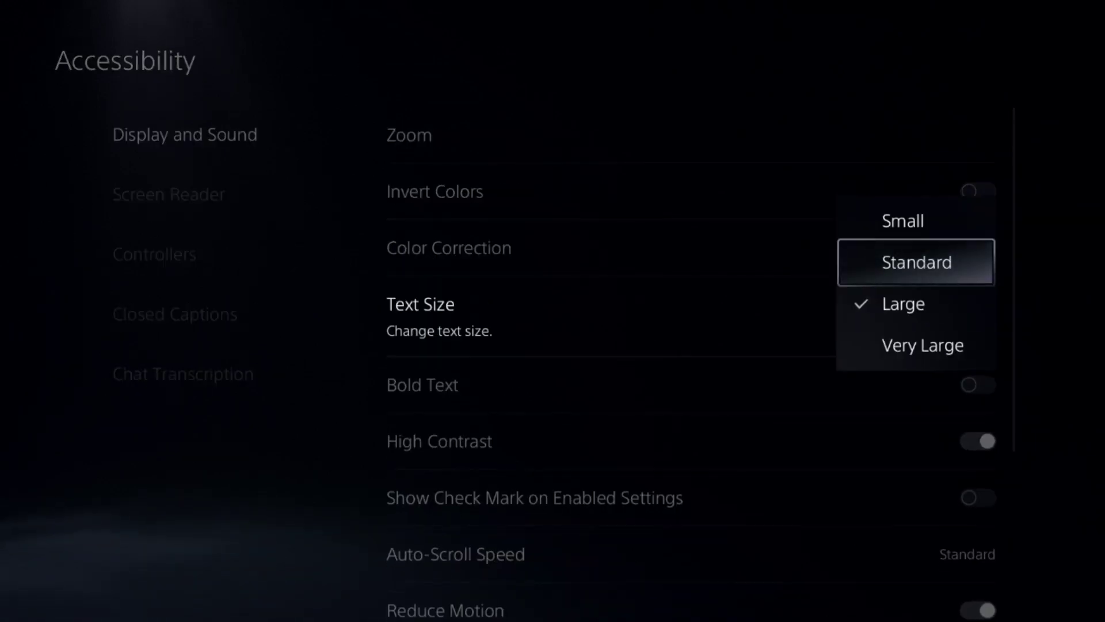
key(Down)
key(Return)
key(Up)
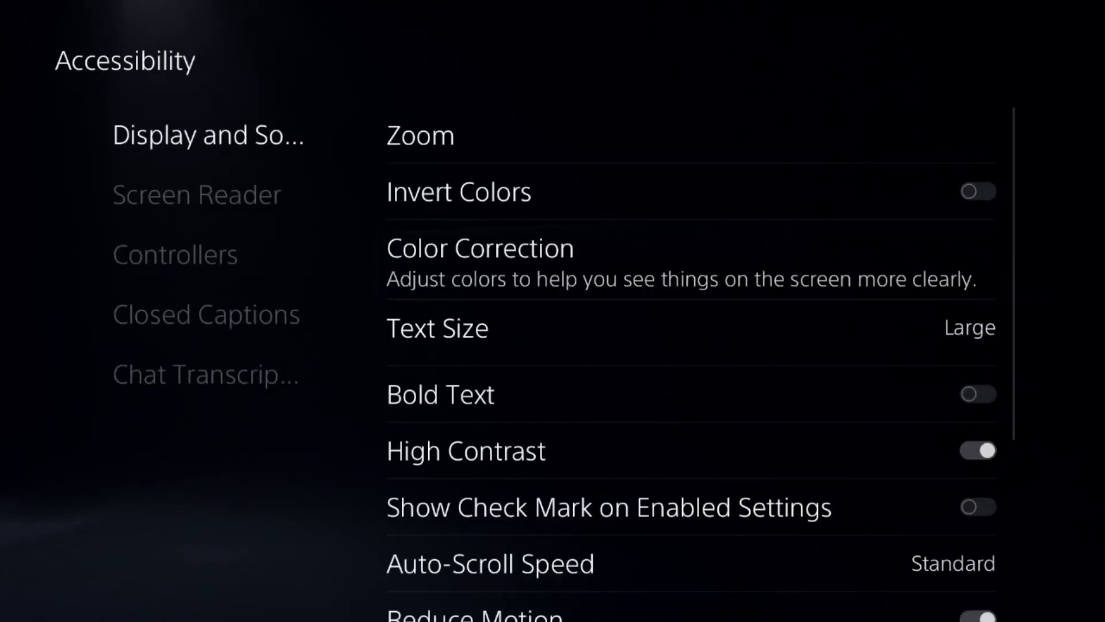
key(Up)
Step: Set the Deuteranopia colour filter intensity to maximum in Color Correction
key(Down)
key(Return)
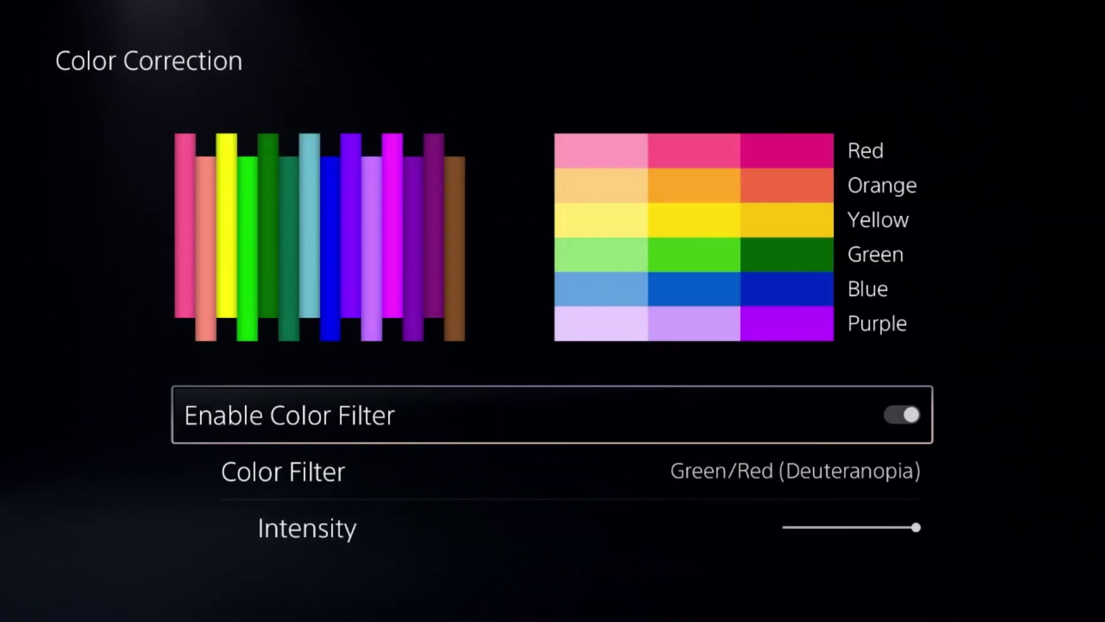
key(Down)
key(Down)
key(Return)
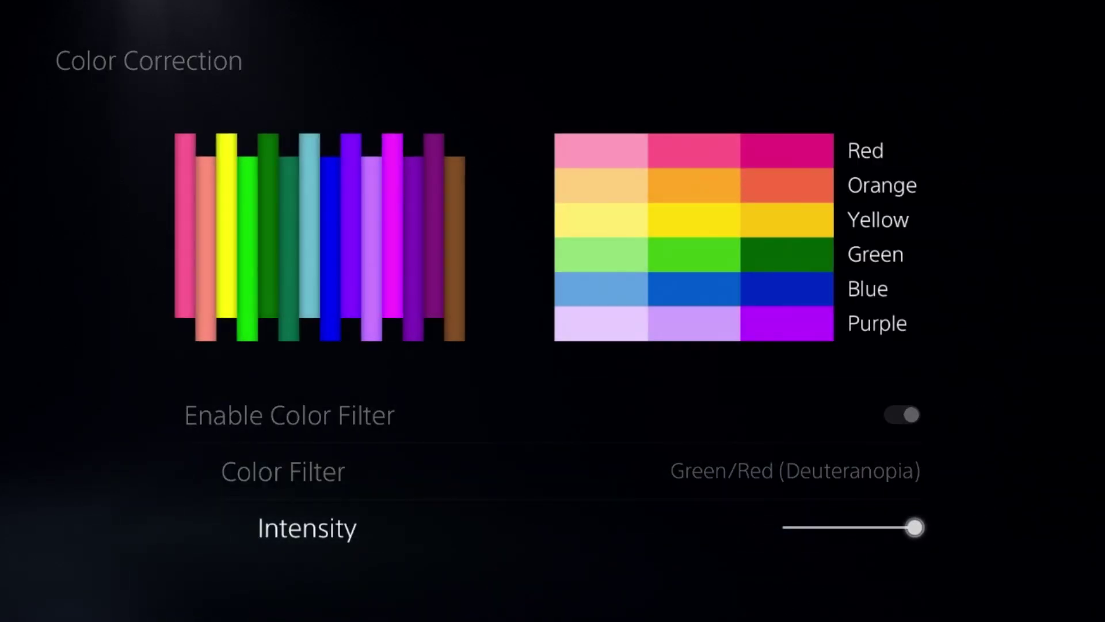
key(Return)
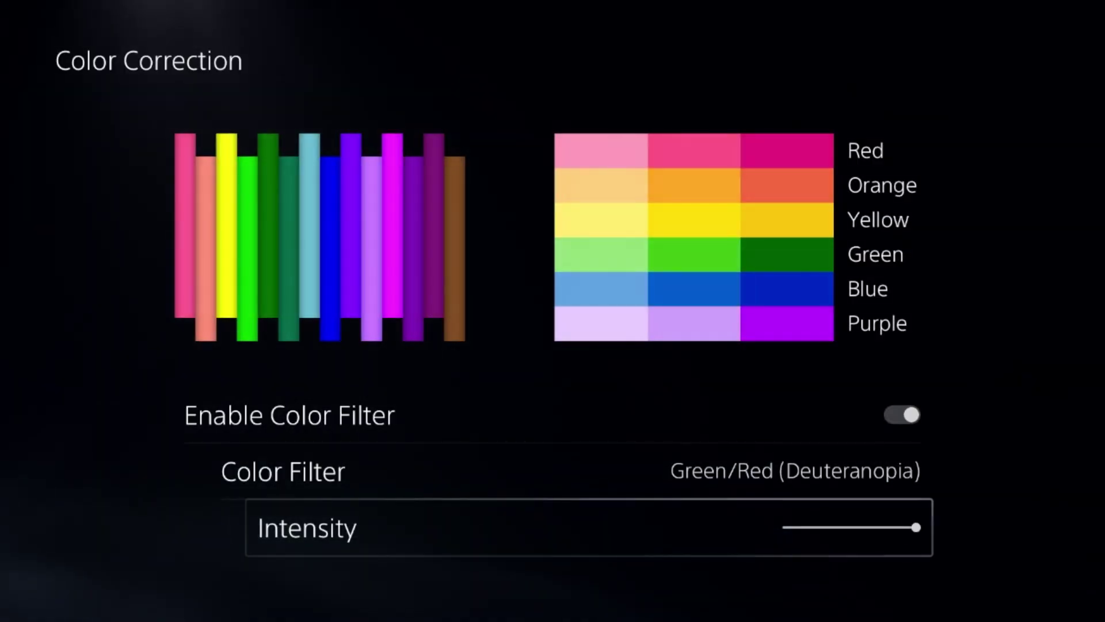
key(Escape)
Step: Go from Accessibility to Saved Data and Game/App Settings
key(Left)
key(Down)
key(Escape)
key(Down)
key(Down)
key(Down)
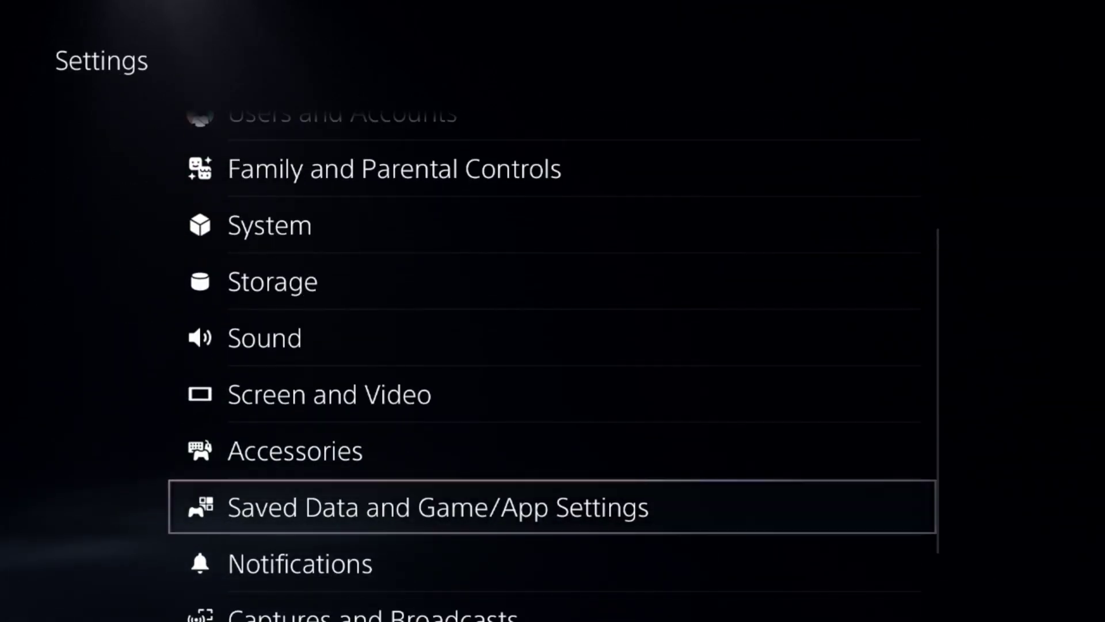
key(Return)
Step: Keep the Game Preset on Performance Mode and select Restart PS5 from Power options
key(Down)
key(Down)
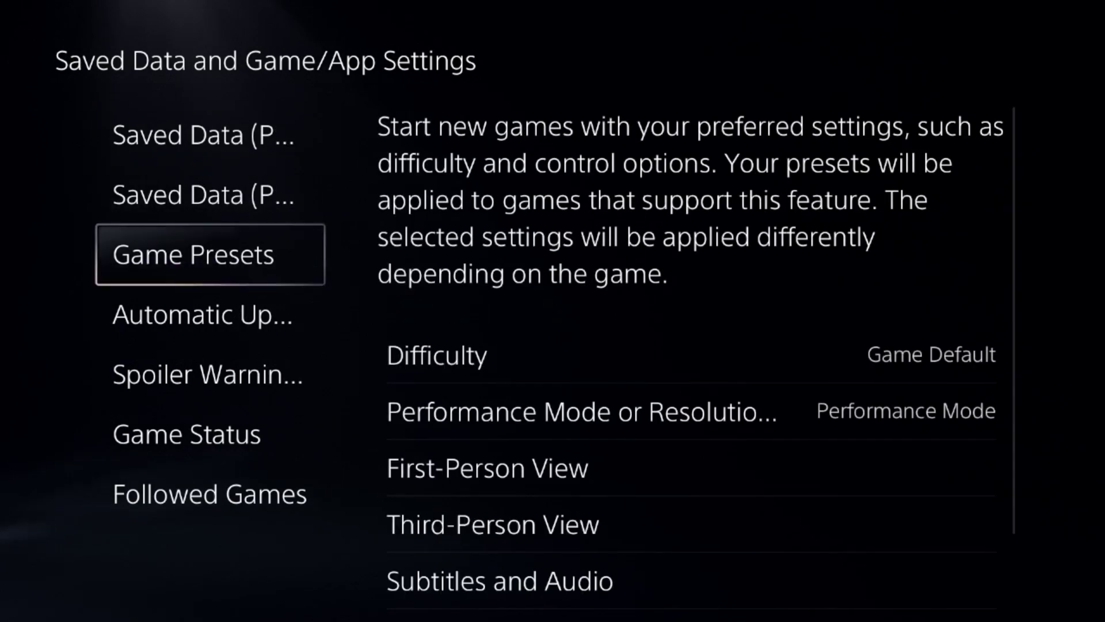
key(Right)
key(Down)
key(Return)
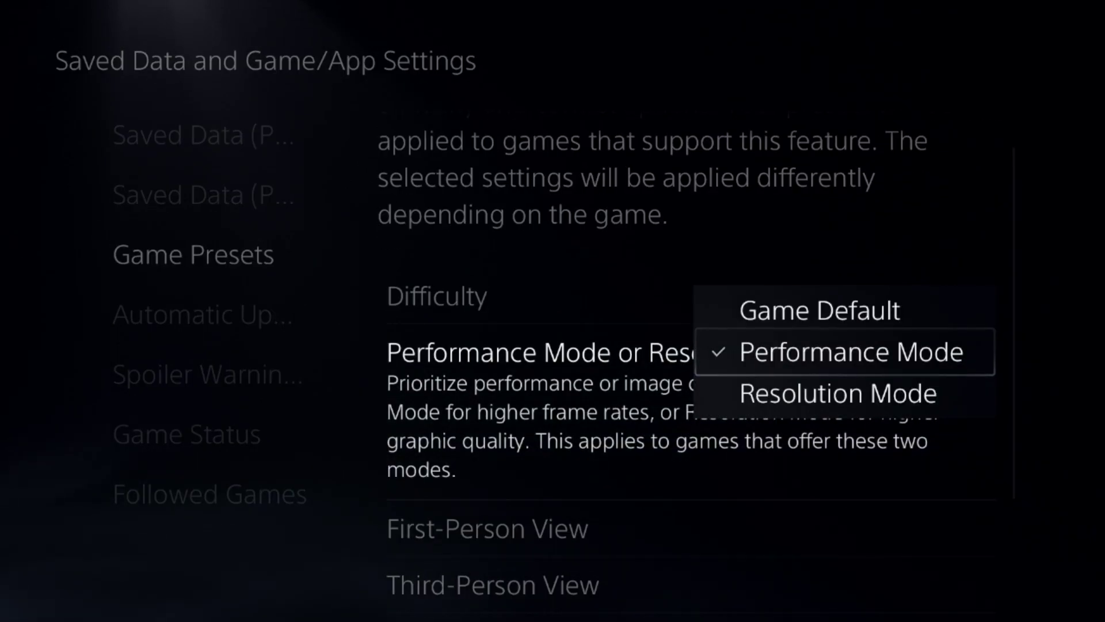
key(Return)
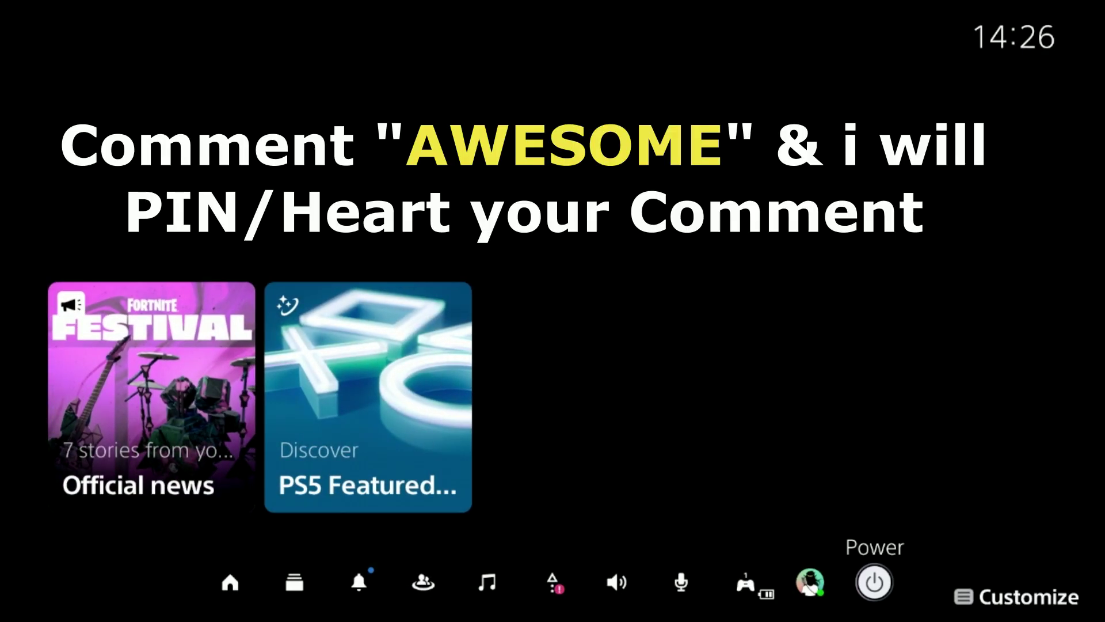
key(Return)
key(Down)
key(Down)
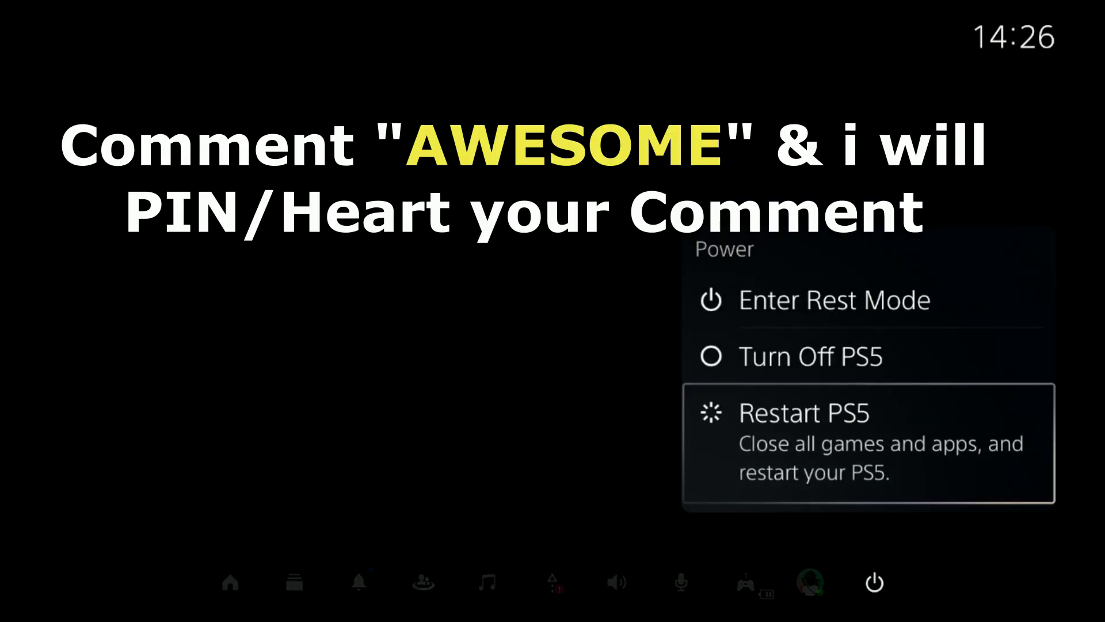